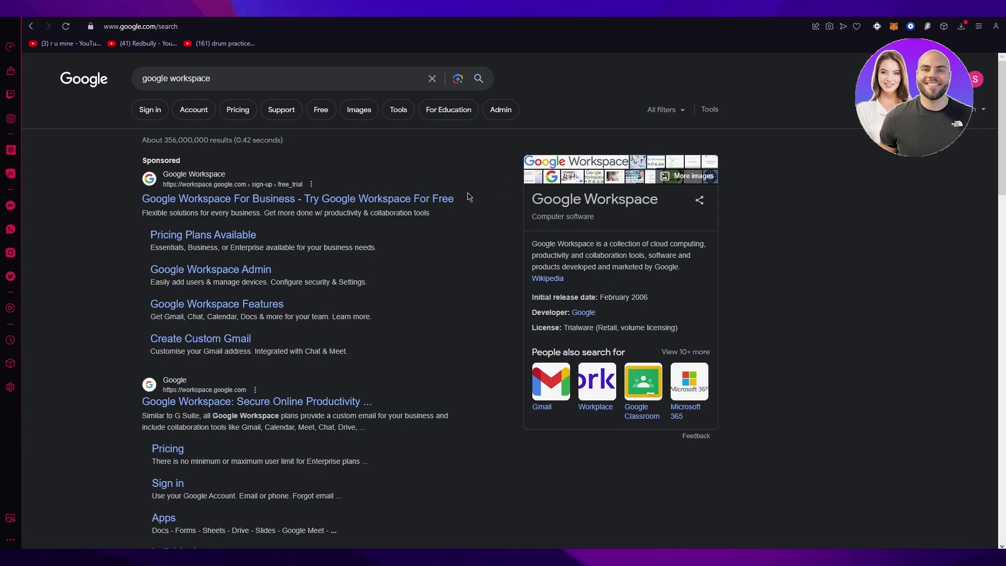
Step: Scroll down through the google workspace search results to find the Google Workspace site
scroll(469, 215, down, 2)
scroll(469, 215, down, 2)
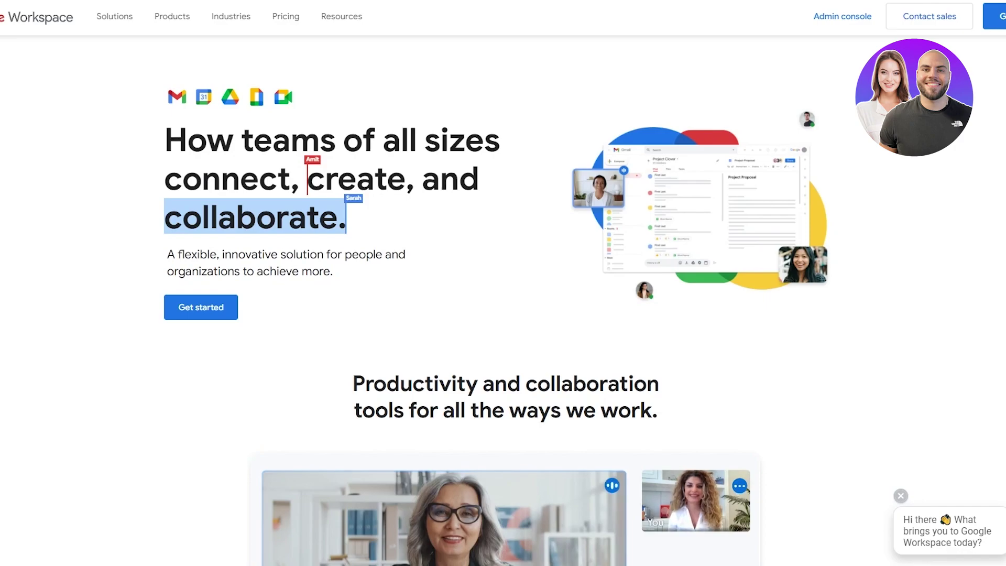
click(1002, 16)
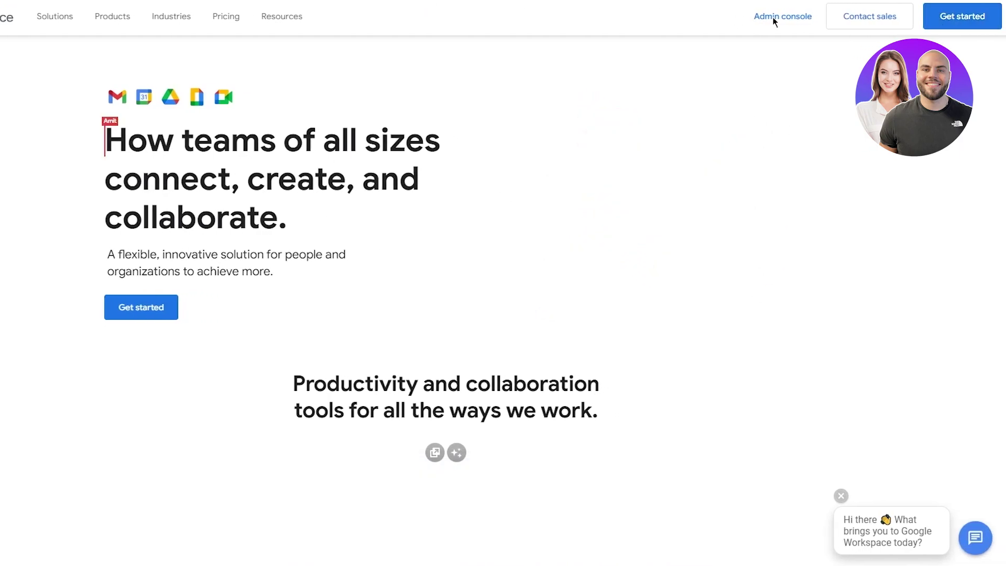
click(774, 18)
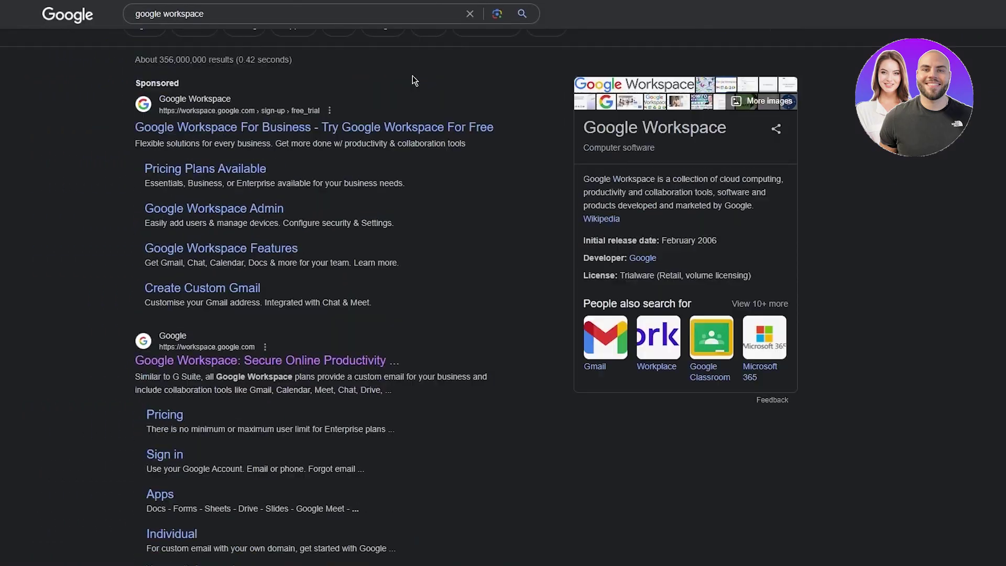
Step: Open the Google Workspace for Business page and jump to its plan comparison section
scroll(414, 80, up, 1)
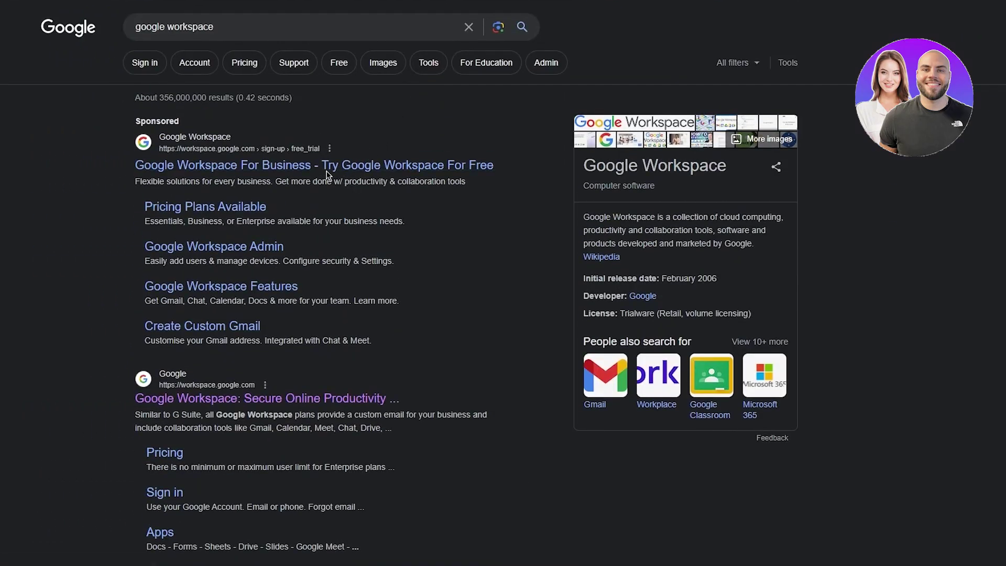
click(324, 170)
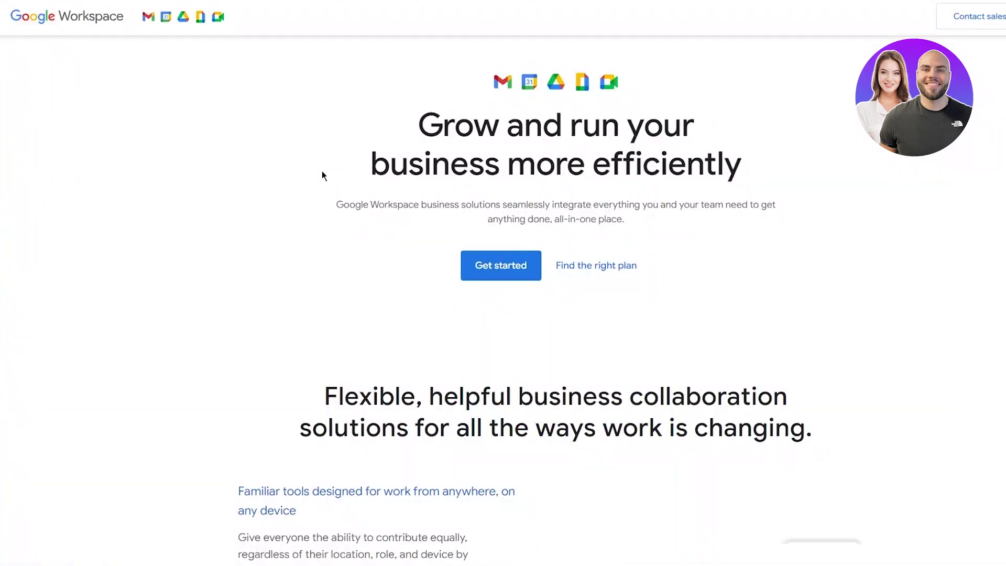
click(550, 266)
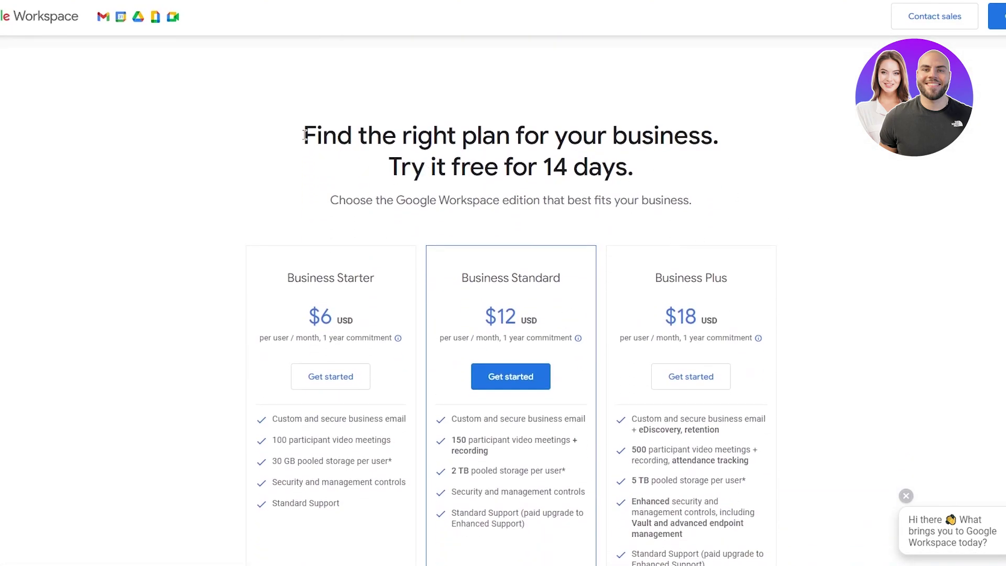
Step: Review the Business Starter, Standard and Plus plan cards, priced $6 to $18 per user
drag(304, 135, 844, 177)
click(841, 177)
scroll(839, 175, down, 2)
drag(319, 68, 863, 231)
click(862, 231)
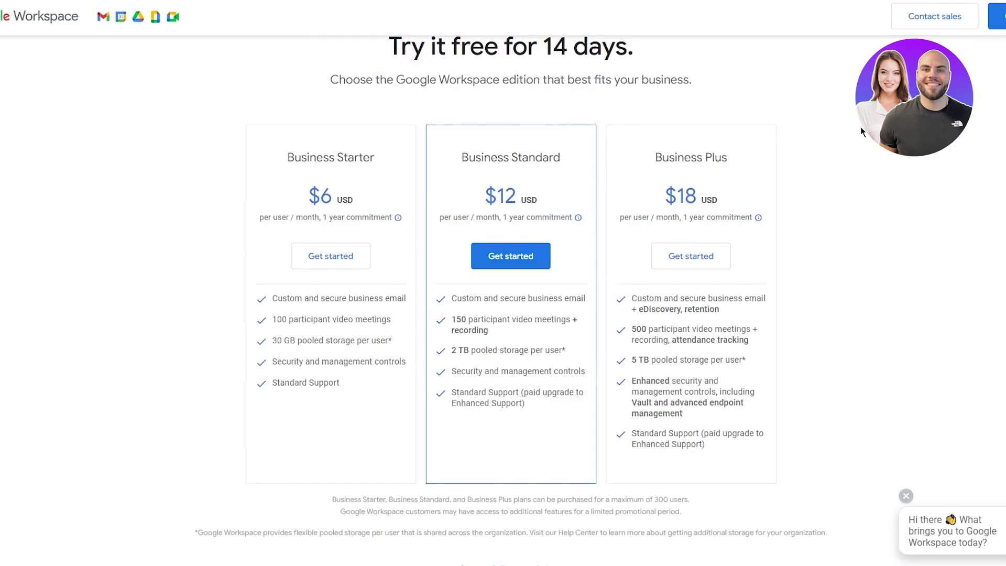
scroll(748, 187, down, 10)
scroll(503, 283, up, 15)
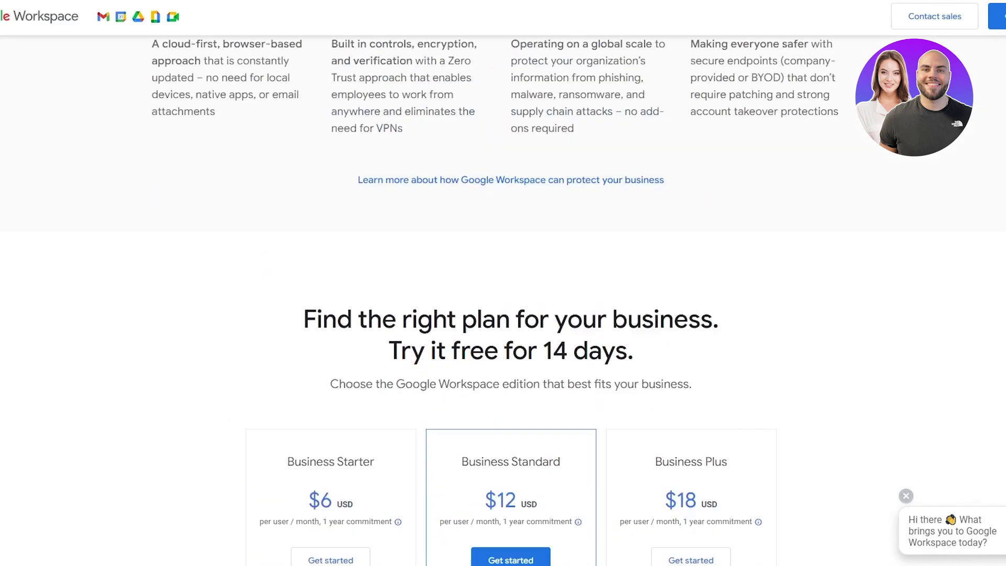
scroll(992, 78, up, 5)
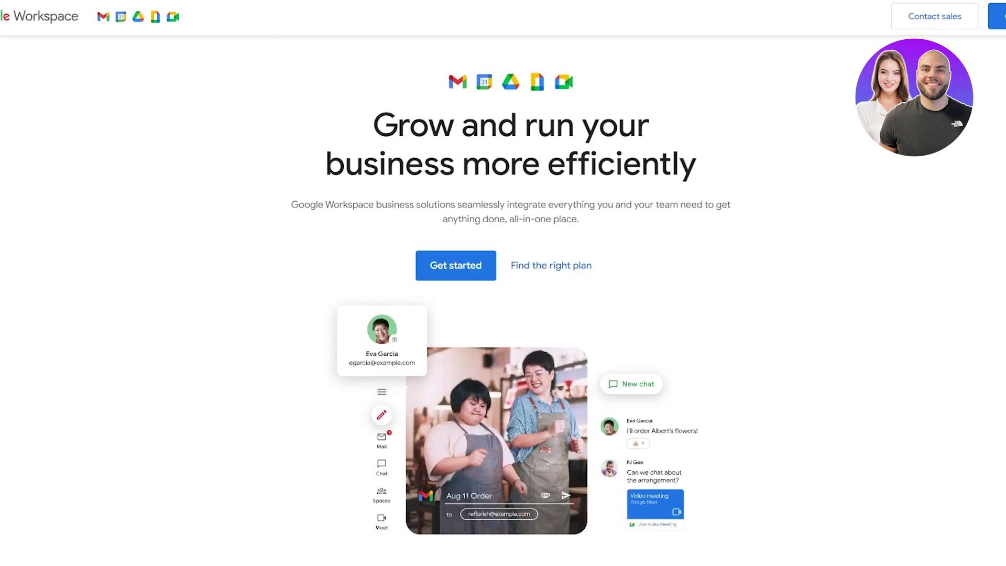
Step: Search Google for 'google anayltics 4' from the address bar
key(ctrl+l)
text(goog)
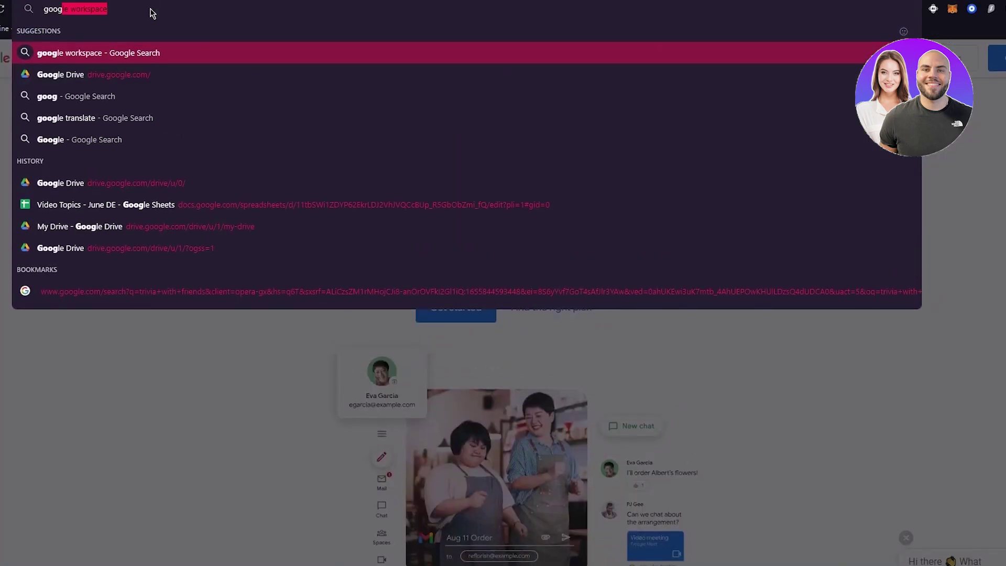
text(le a)
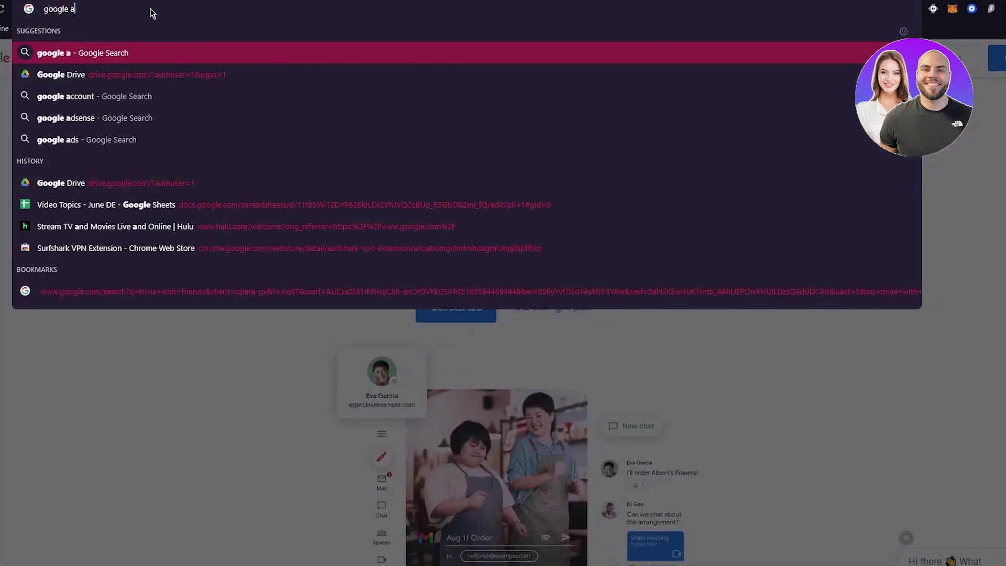
text(nayltics )
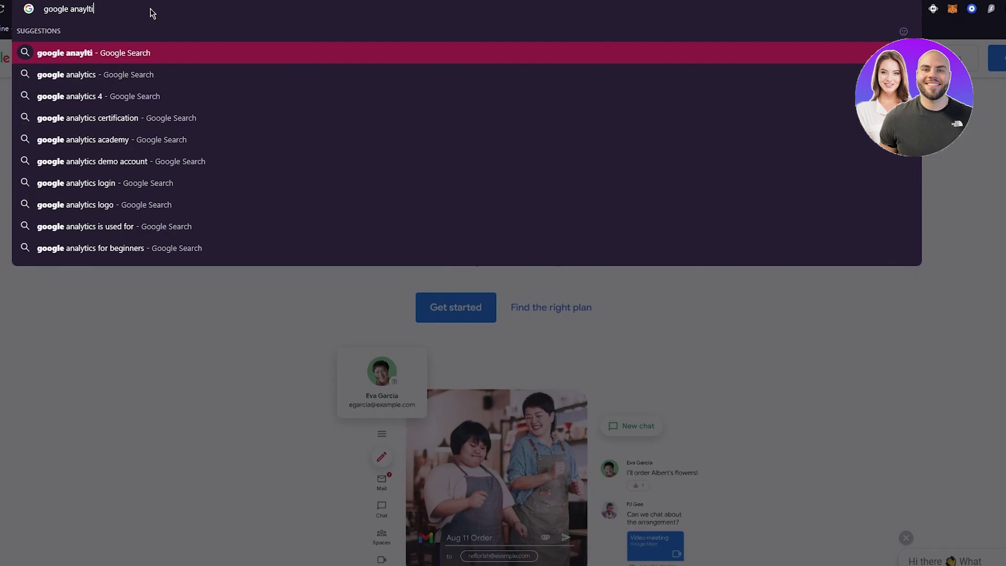
text(4)
key(Return)
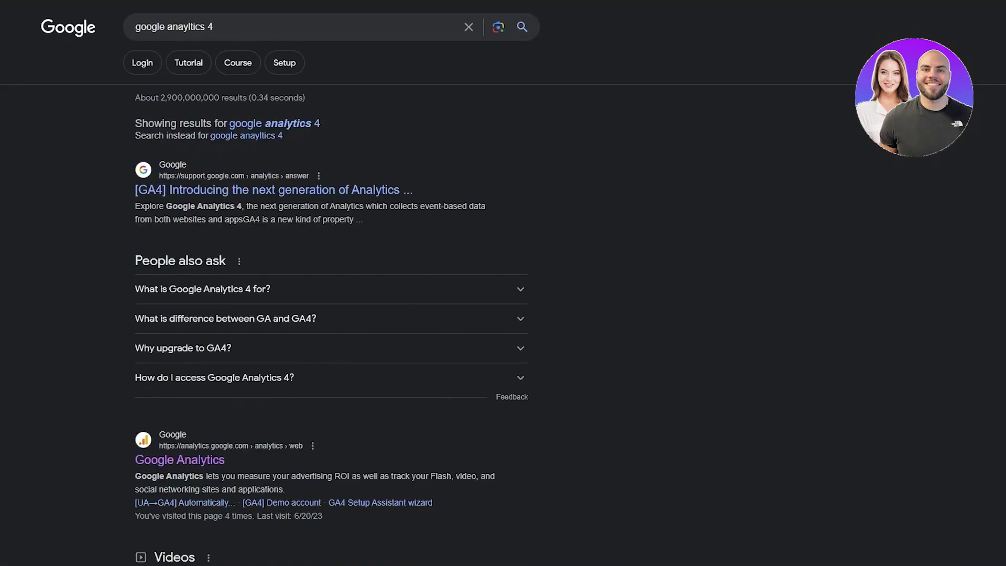
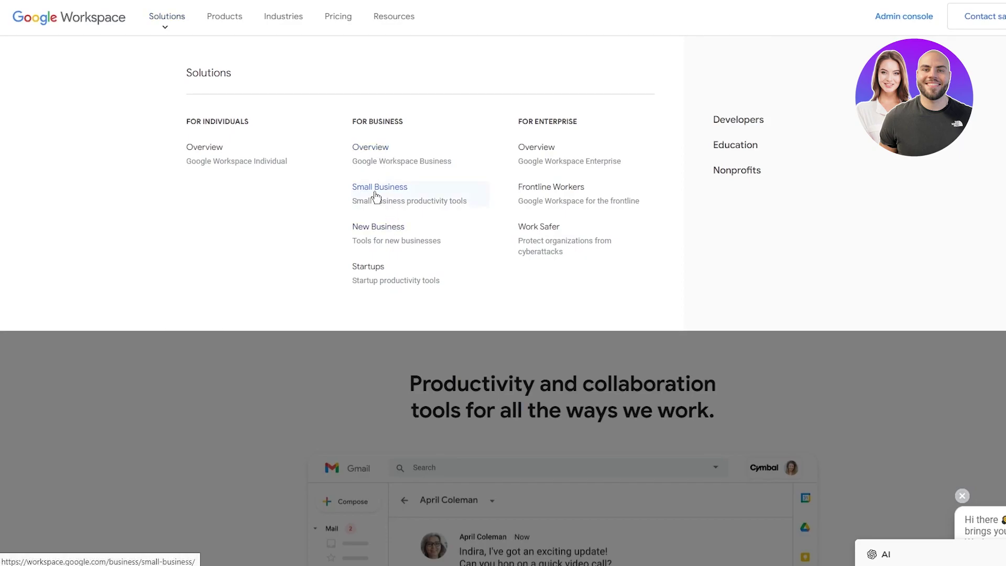
Step: Open the Google Workspace Small Business page and read its headline and benefit descriptions
click(407, 187)
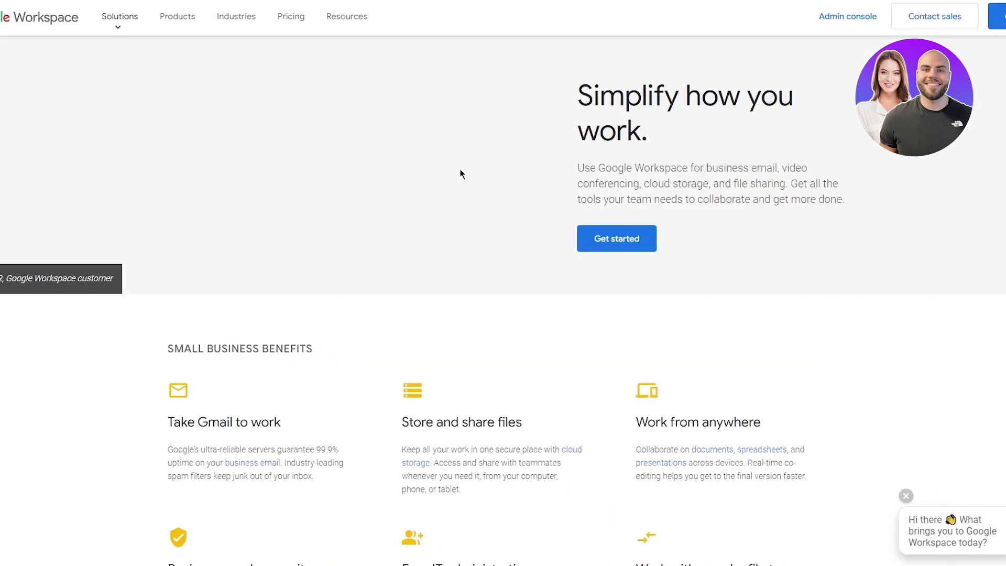
drag(622, 99, 795, 139)
drag(597, 167, 862, 188)
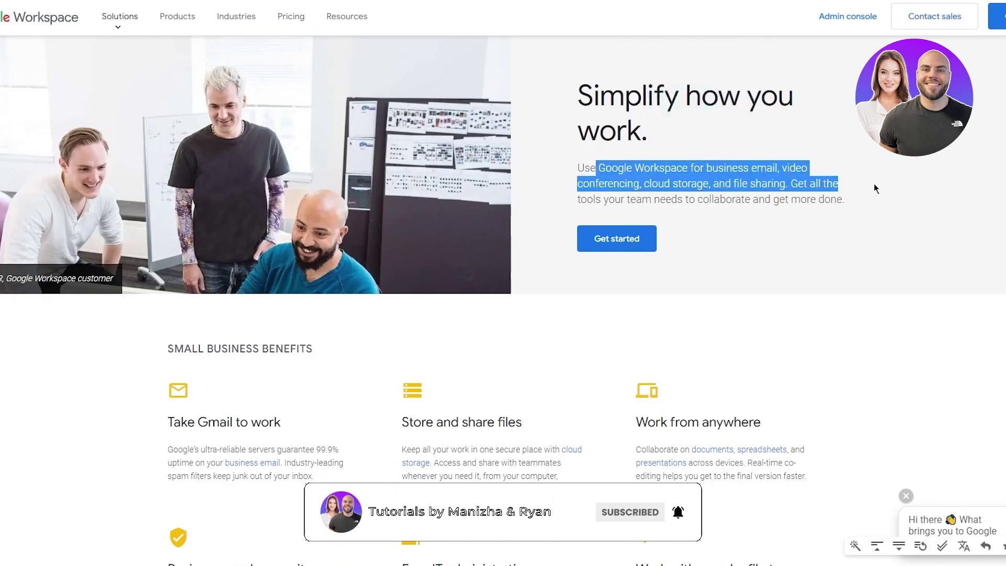
click(781, 184)
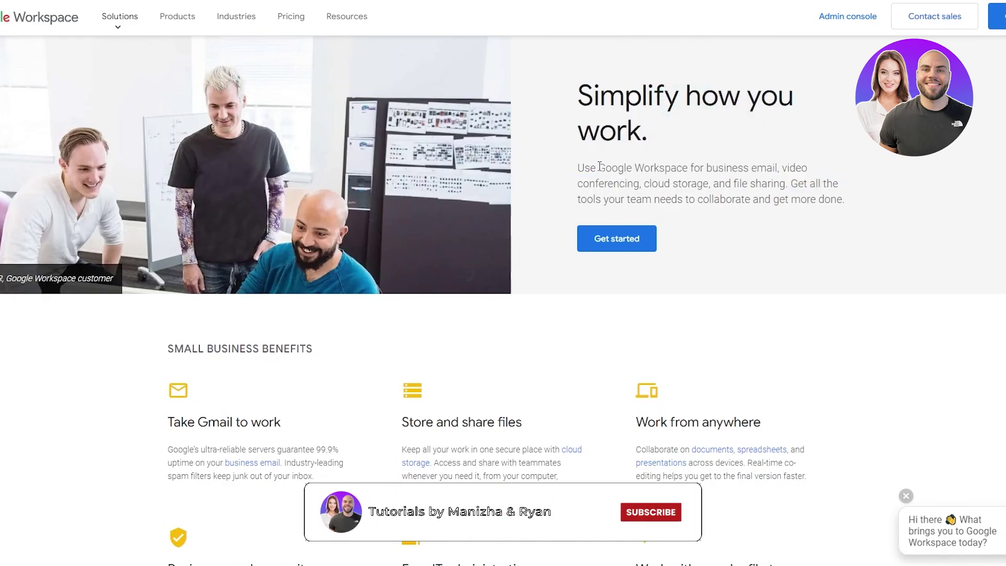
drag(625, 199, 885, 233)
click(780, 250)
scroll(781, 251, down, 5)
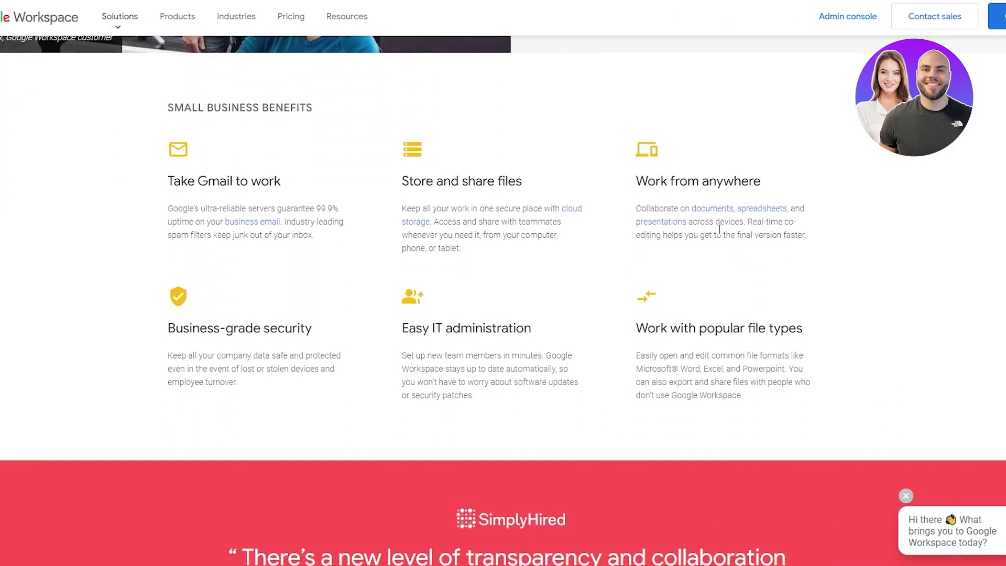
scroll(722, 232, down, 1)
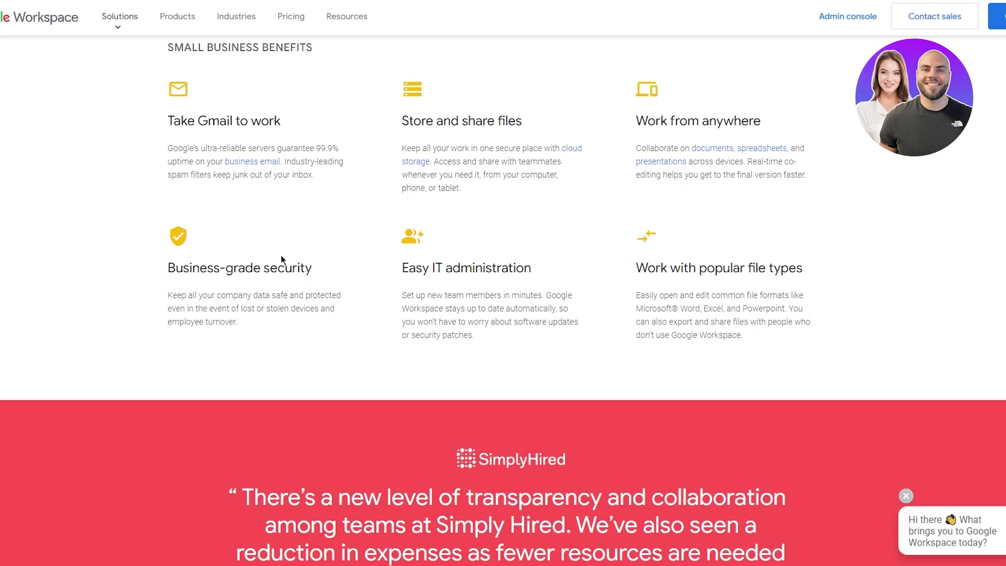
drag(404, 189, 553, 193)
click(625, 121)
drag(626, 121, 911, 171)
click(904, 175)
scroll(193, 254, down, 2)
drag(167, 141, 240, 204)
click(325, 207)
drag(167, 175, 218, 202)
click(272, 211)
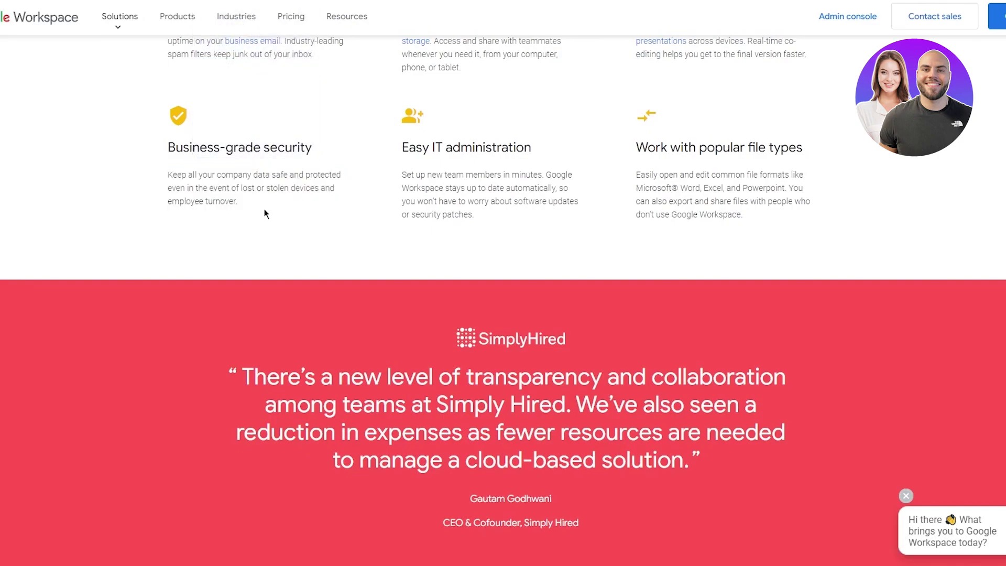
scroll(264, 208, down, 2)
scroll(264, 208, up, 1)
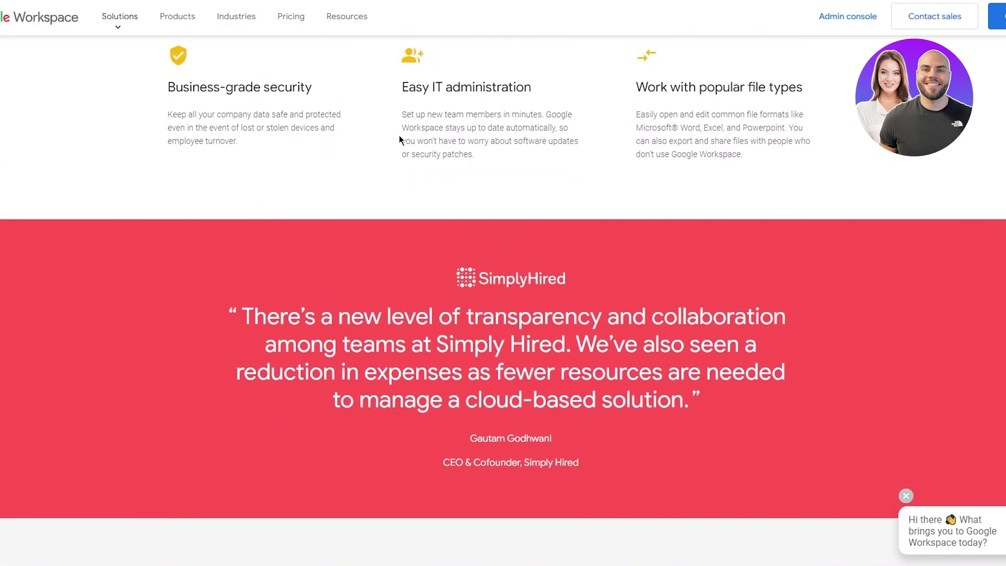
drag(403, 87, 593, 158)
click(593, 158)
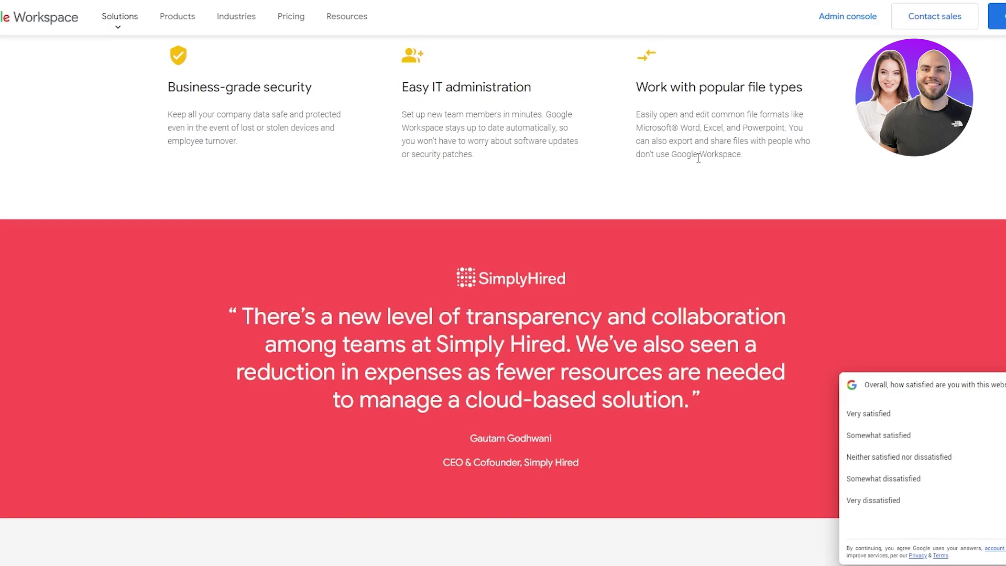
Step: Review the Retail, Manufacturing and Professional Services industry cards, then start the Workspace sign-up
scroll(218, 224, down, 10)
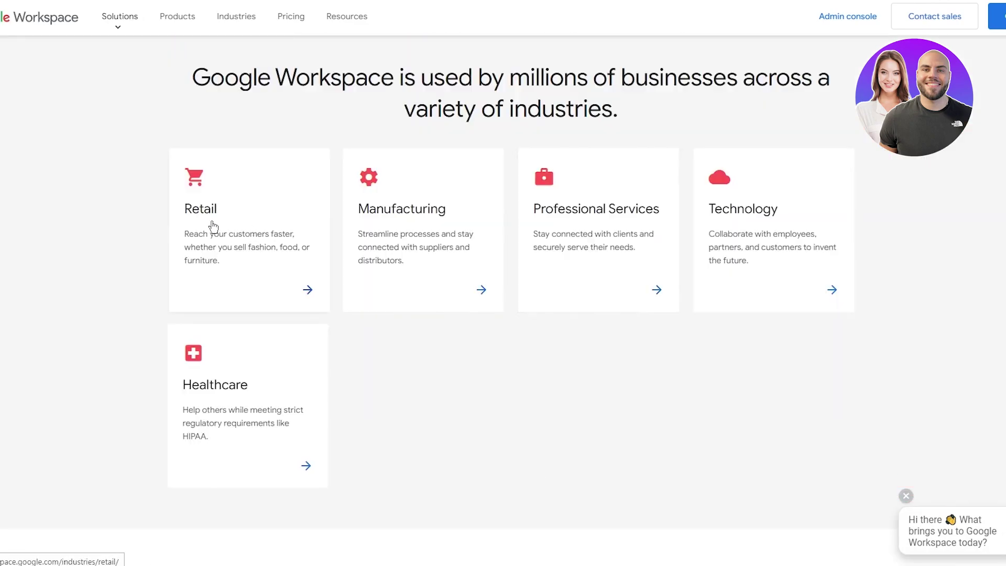
drag(151, 108, 627, 139)
click(590, 159)
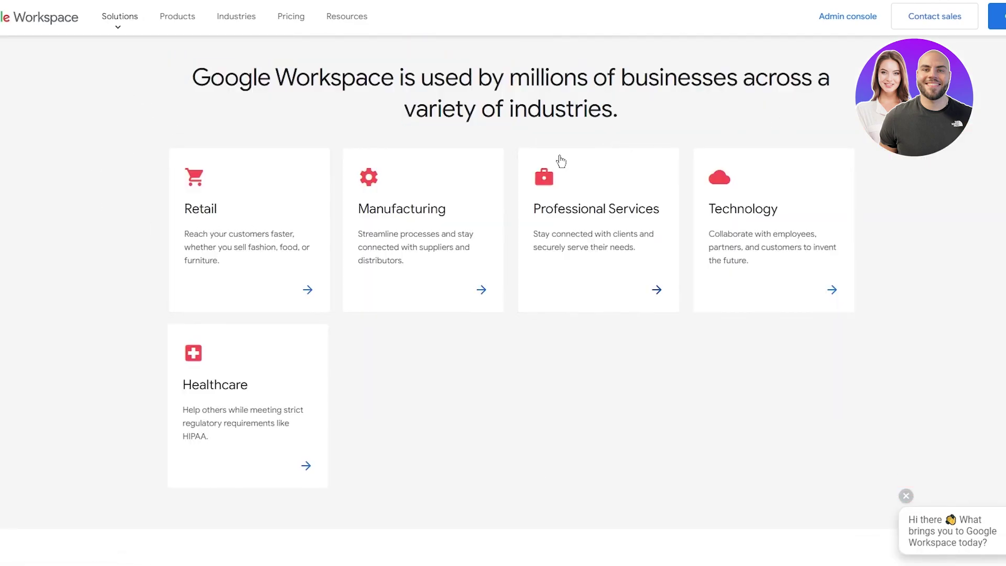
drag(126, 159, 671, 357)
click(672, 357)
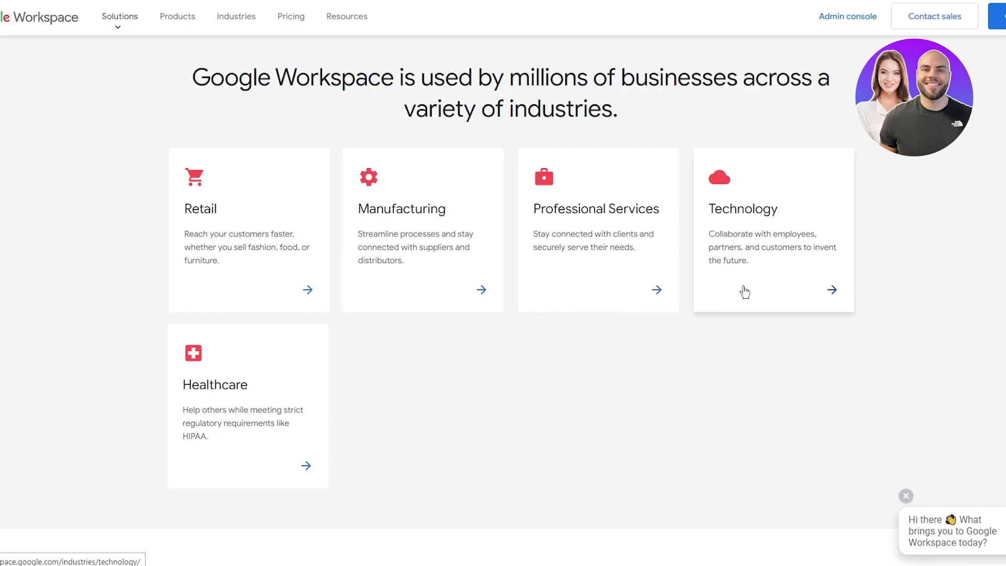
scroll(100, 292, down, 2)
scroll(124, 277, down, 8)
scroll(137, 274, up, 3)
click(510, 228)
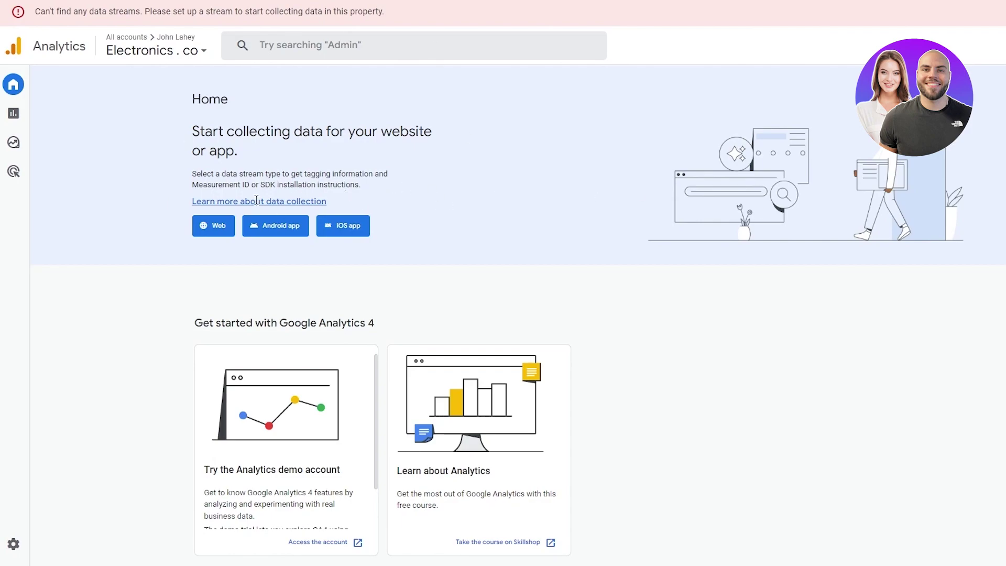
Step: Open Admin, abandon the Create Property wizard, and confirm returning to the Admin page
mouse_move(34, 124)
click(16, 546)
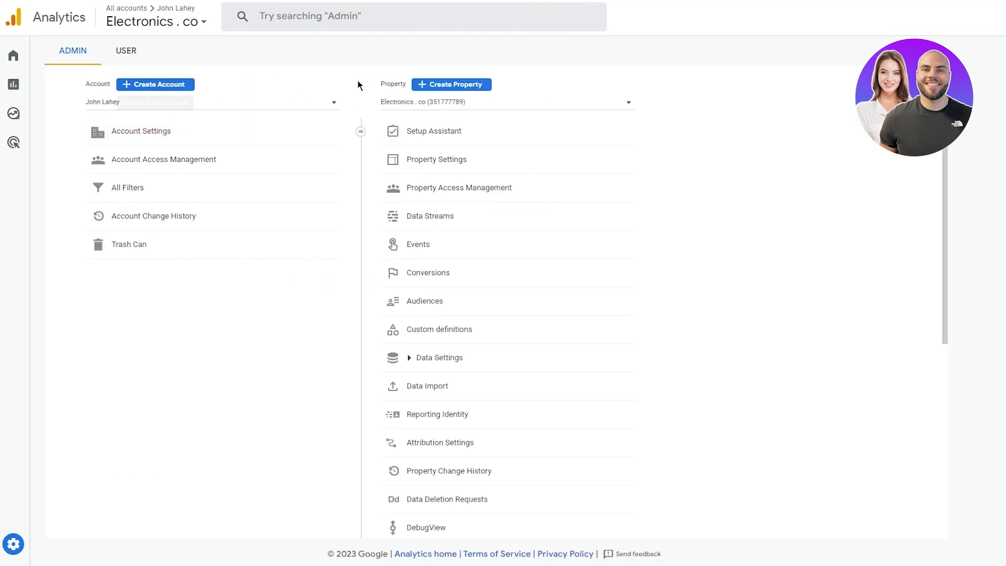
click(479, 83)
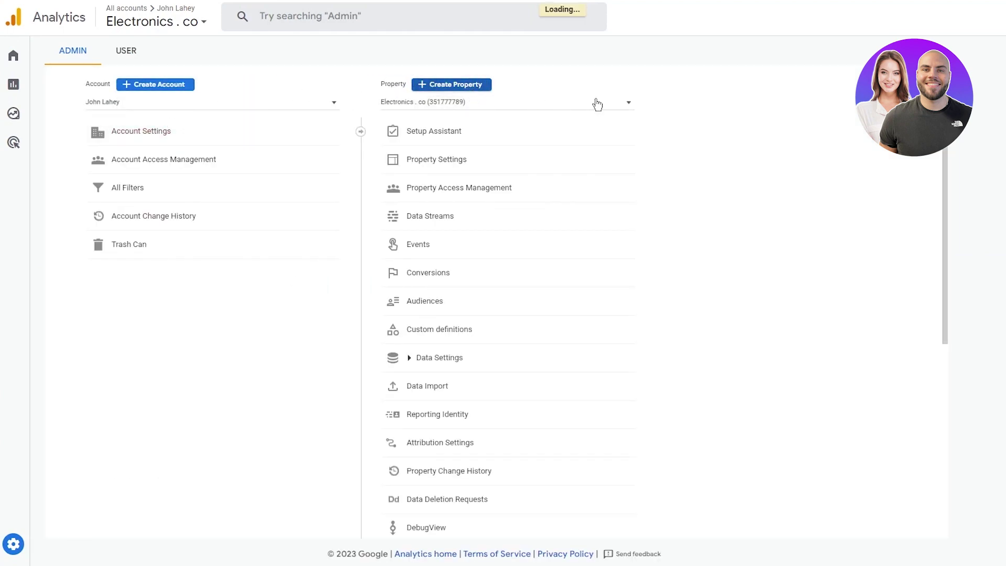
click(509, 279)
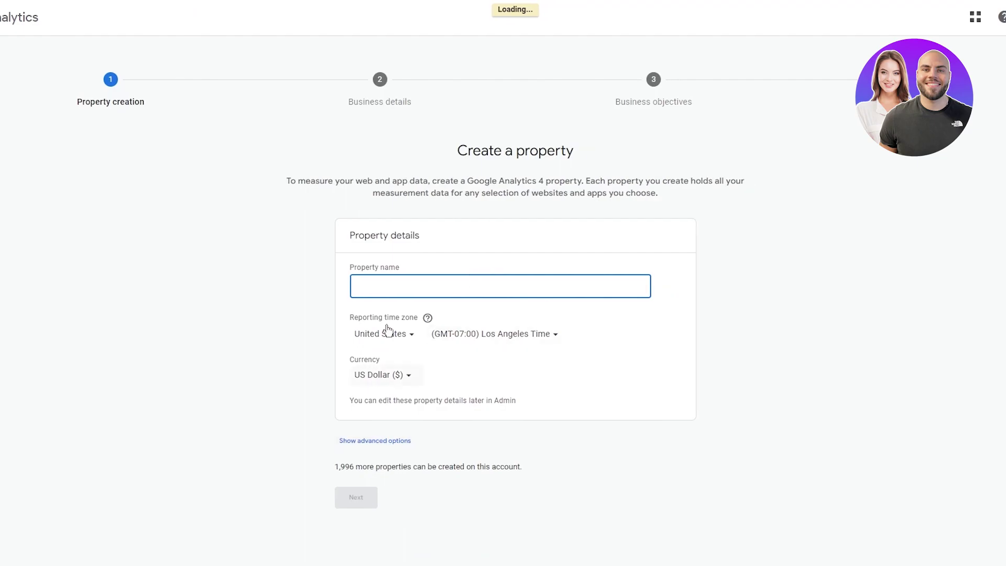
click(16, 54)
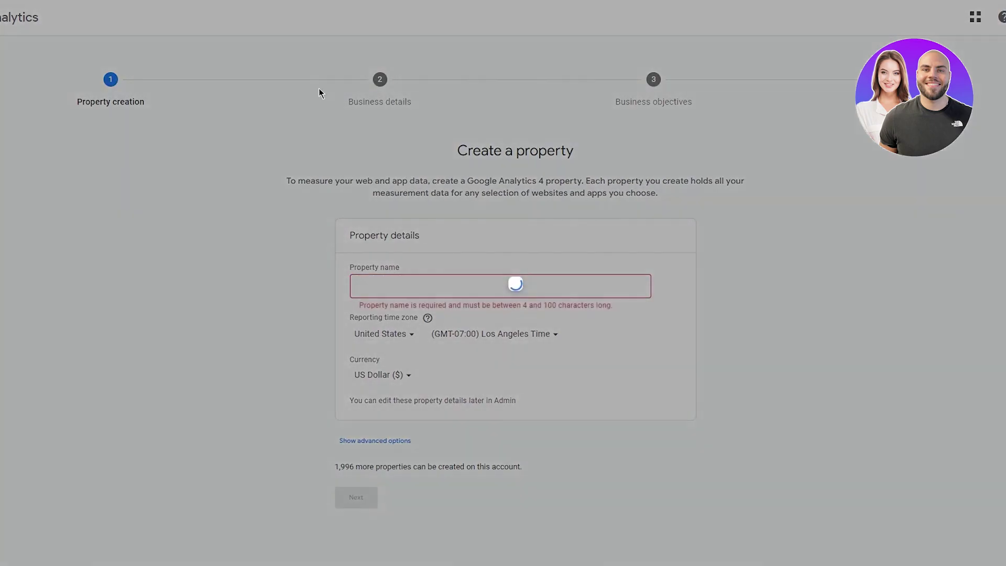
click(586, 310)
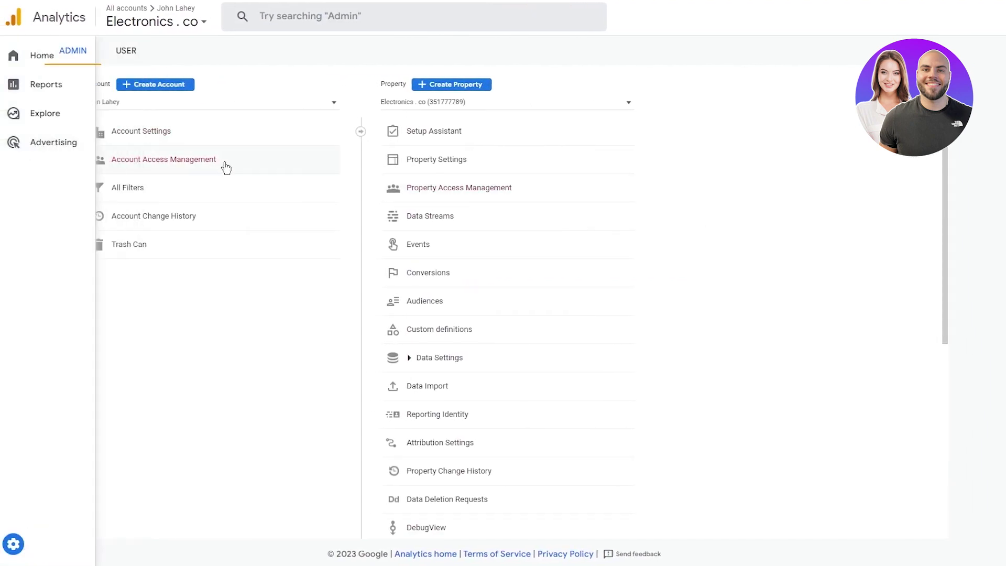
Step: In Property access management, add the new user's e-mail address with the Administrator role
click(481, 200)
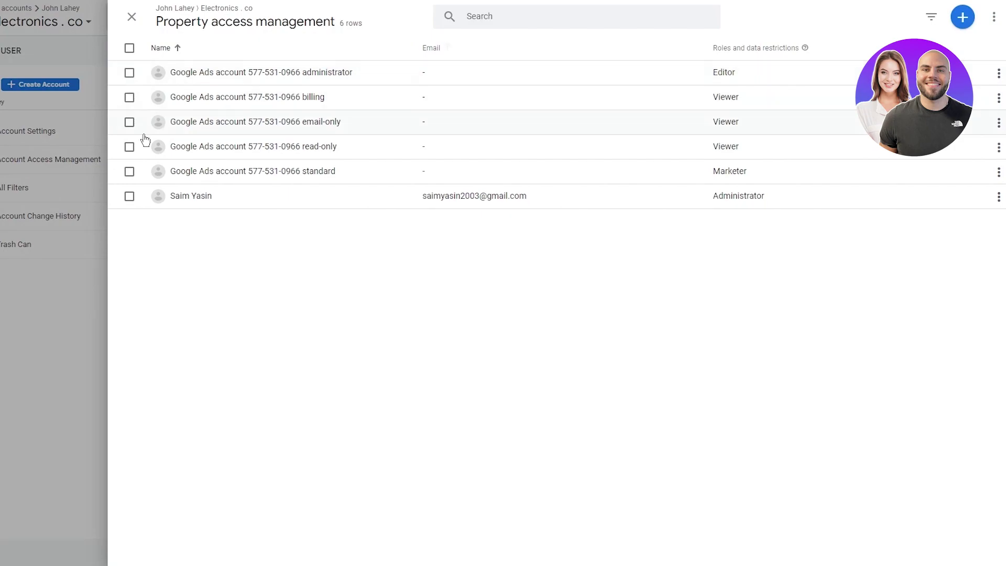
click(957, 20)
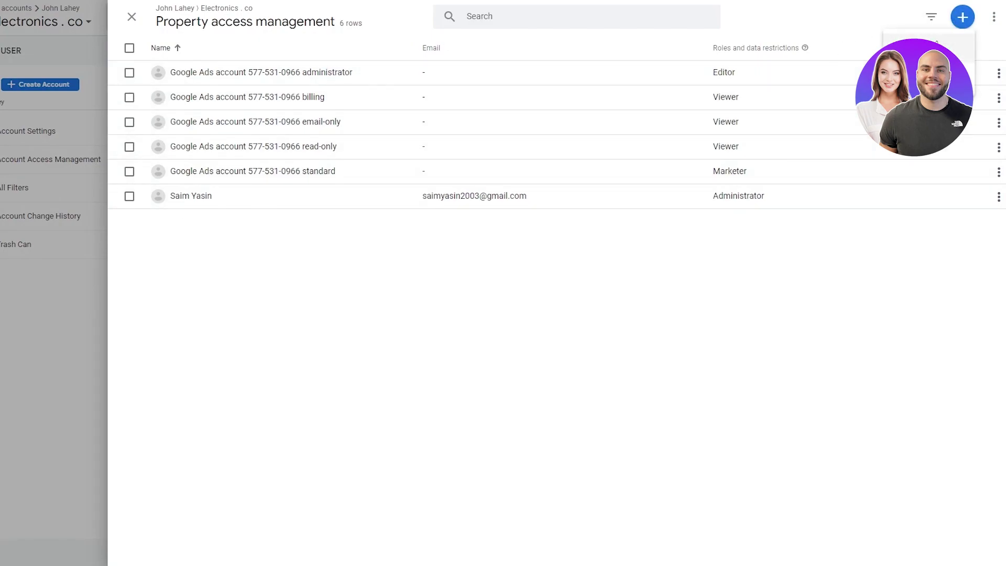
click(938, 47)
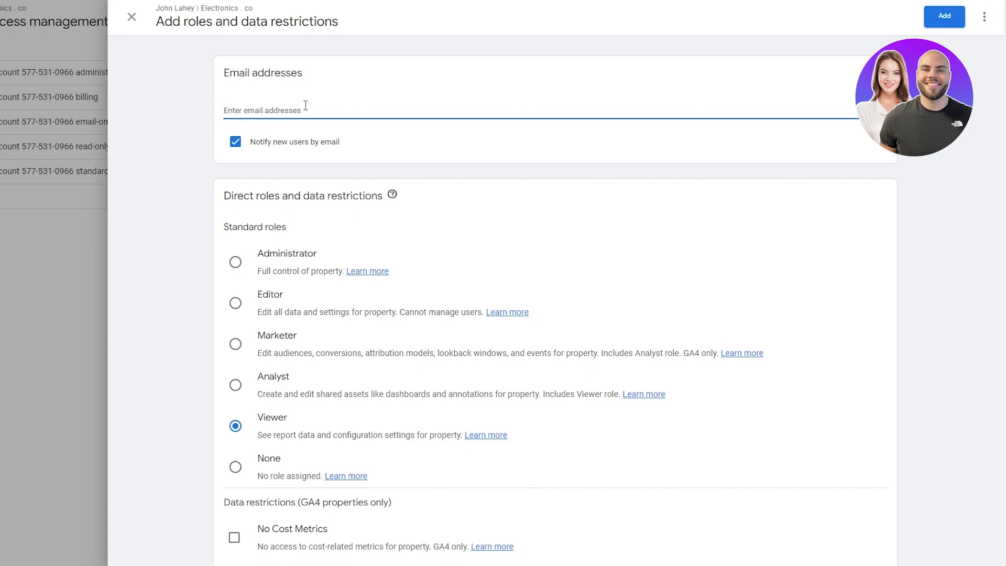
click(245, 258)
click(944, 16)
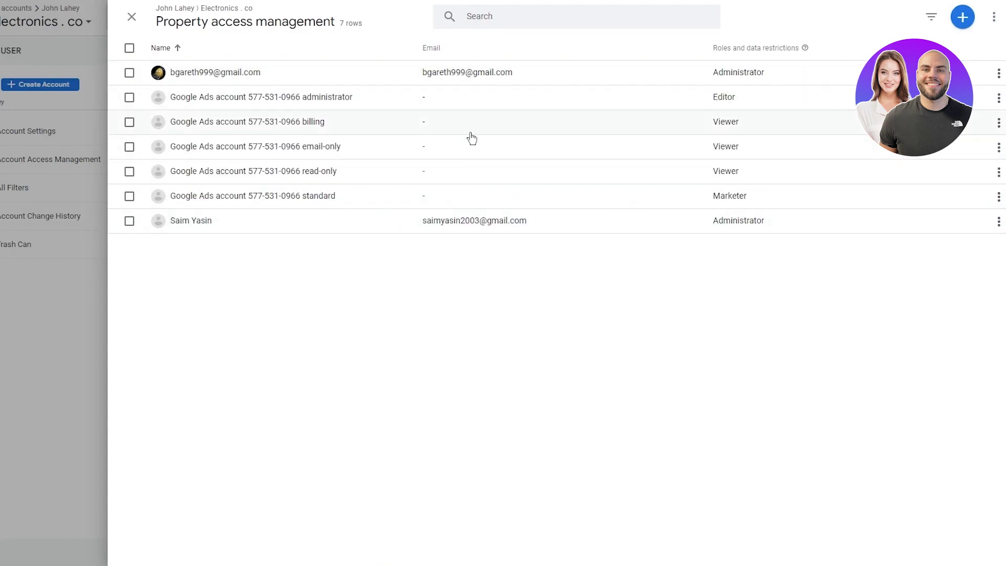
Step: Close Property access management and scroll through the Admin property column down to product links
click(132, 16)
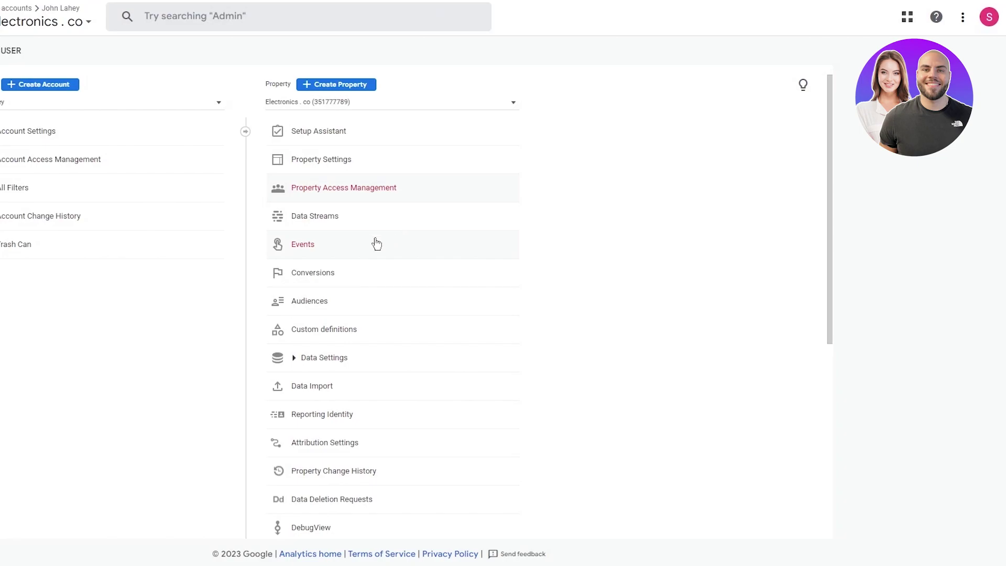
scroll(373, 245, down, 5)
scroll(375, 353, down, 1)
scroll(353, 360, down, 1)
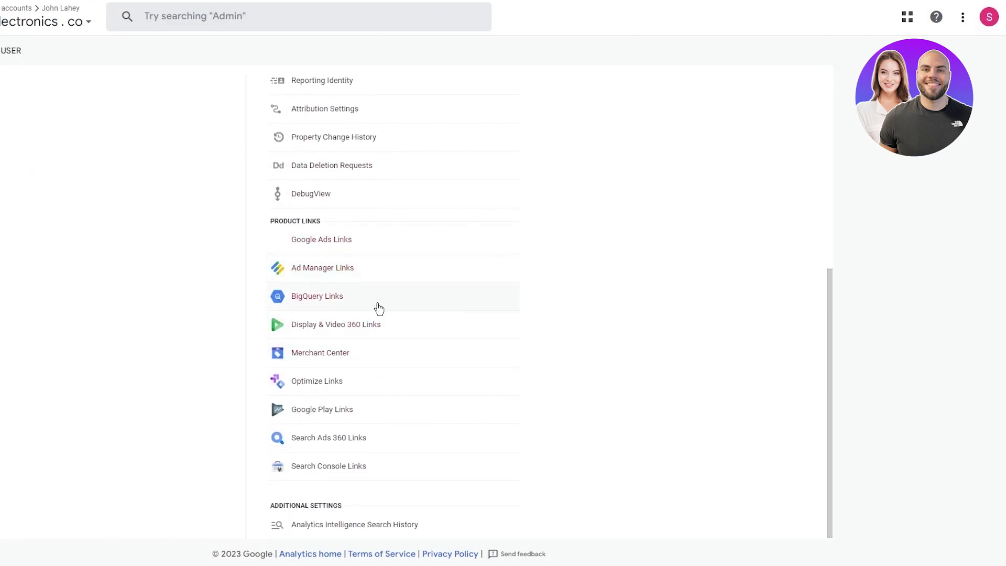
scroll(155, 318, up, 4)
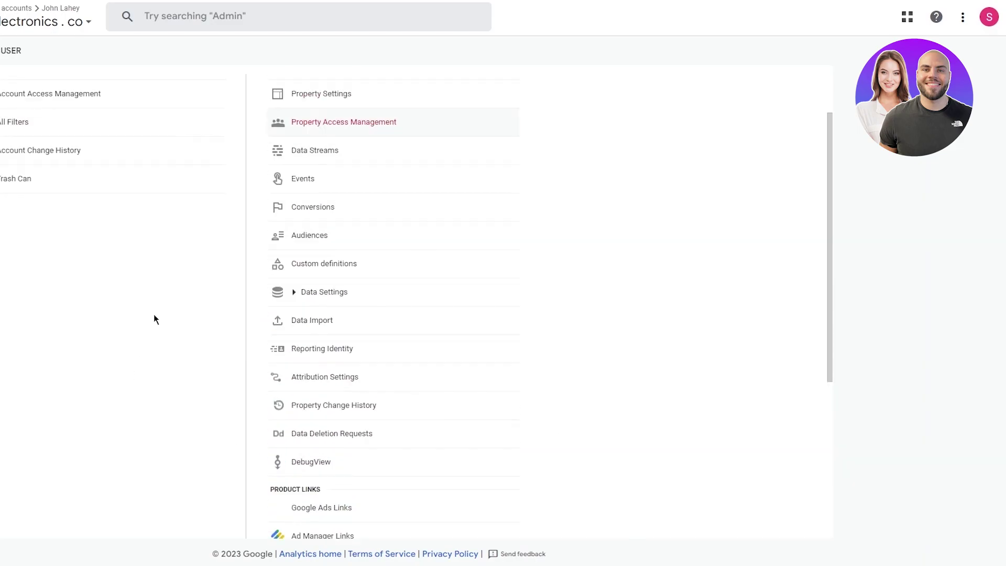
scroll(156, 318, up, 2)
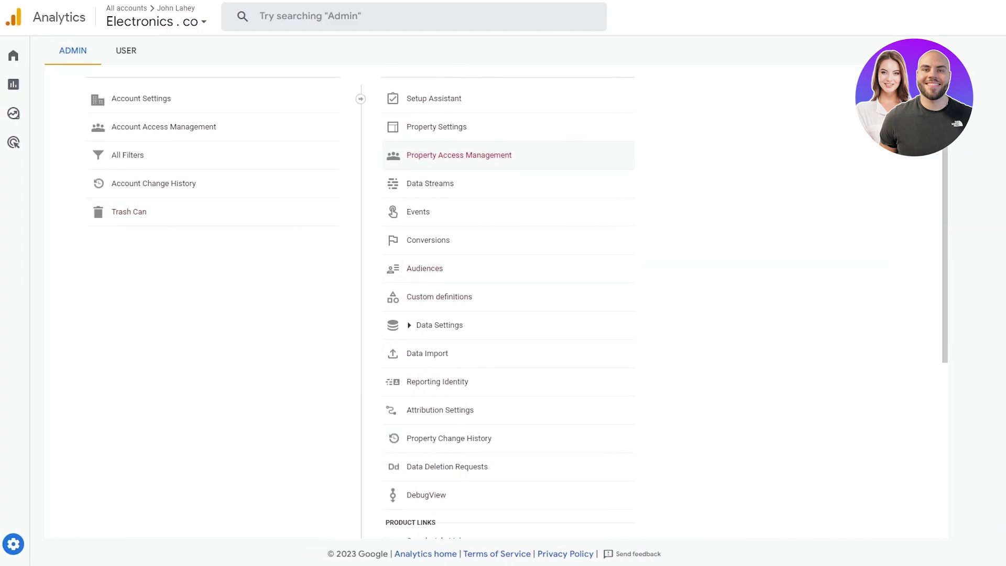